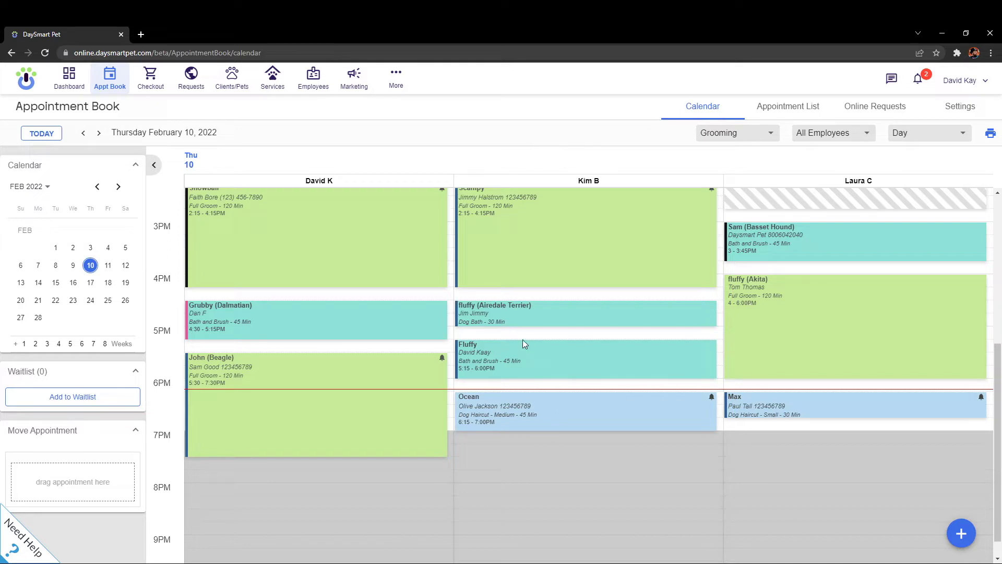
click(151, 86)
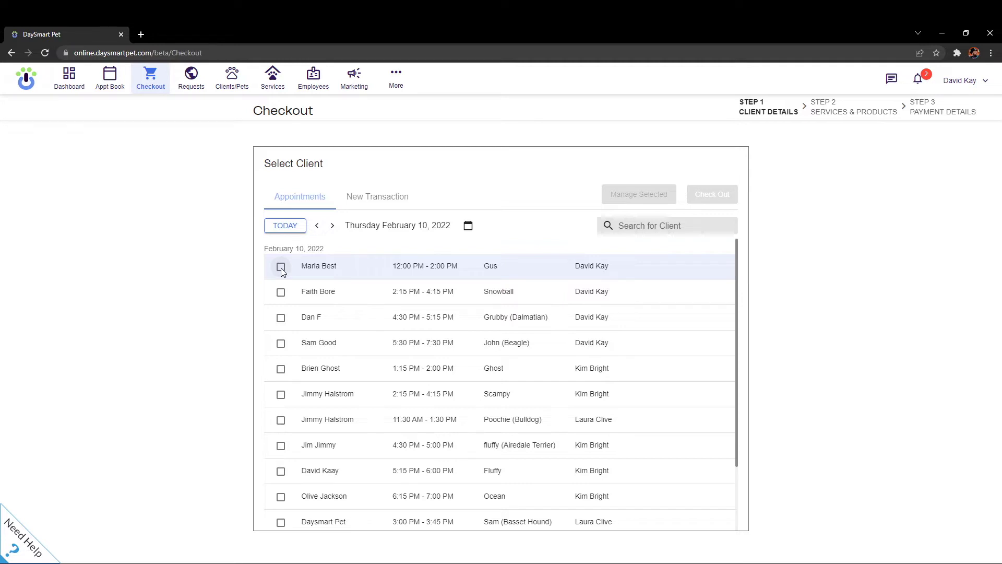
click(281, 318)
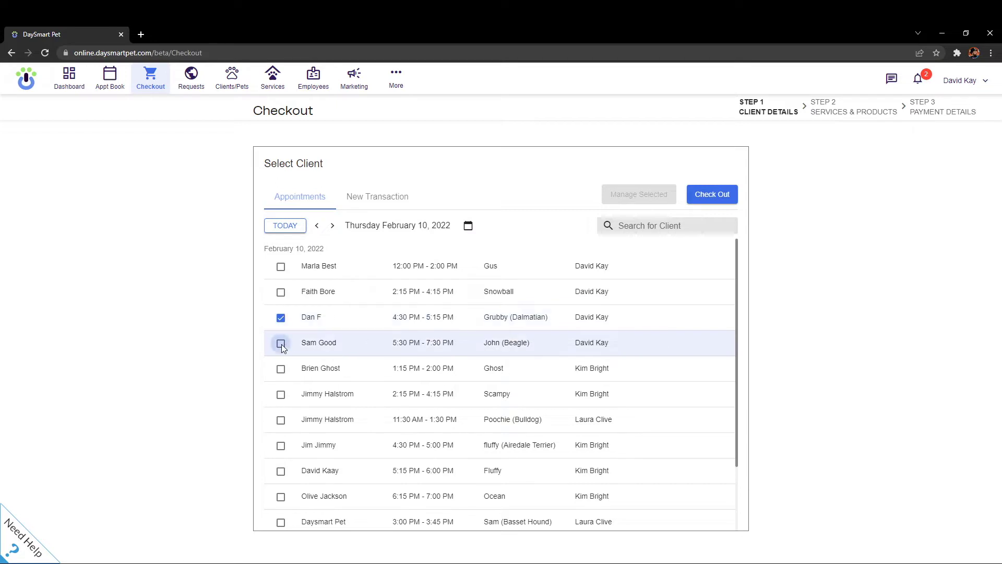
click(281, 344)
click(282, 370)
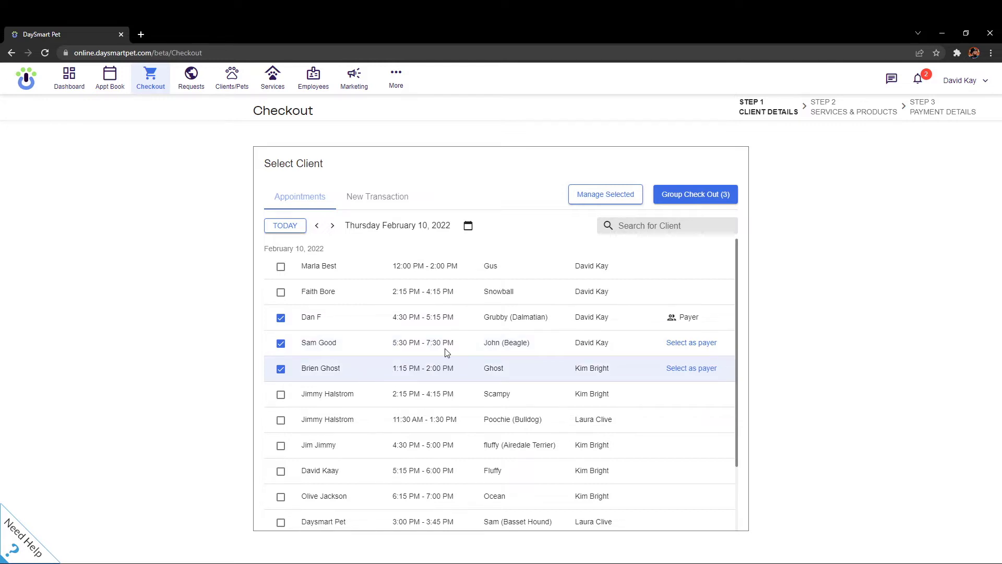
click(680, 345)
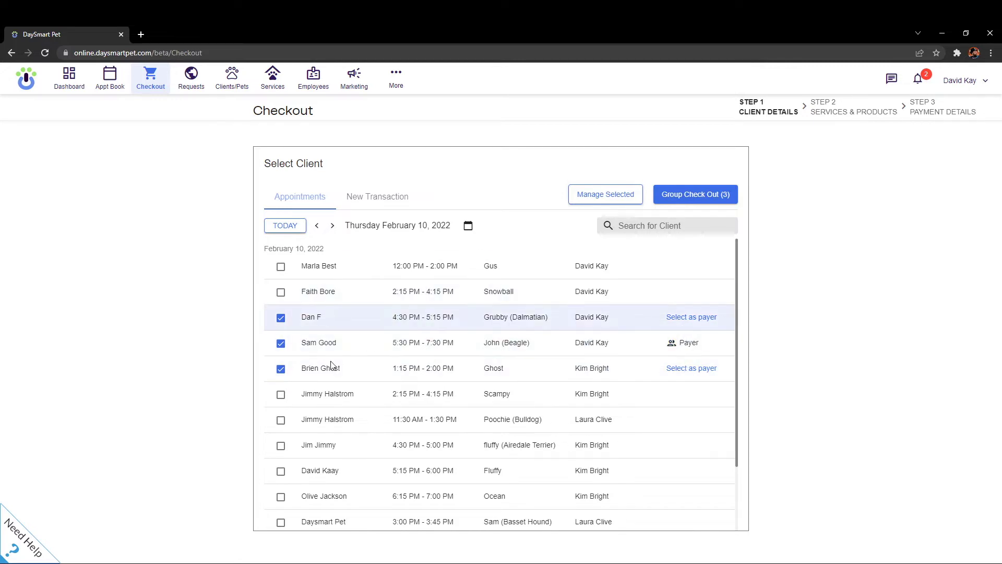
- Tick the Scampy, Poochie, Jim Jimmy and David Kaay appointments, then untick them all again
click(282, 395)
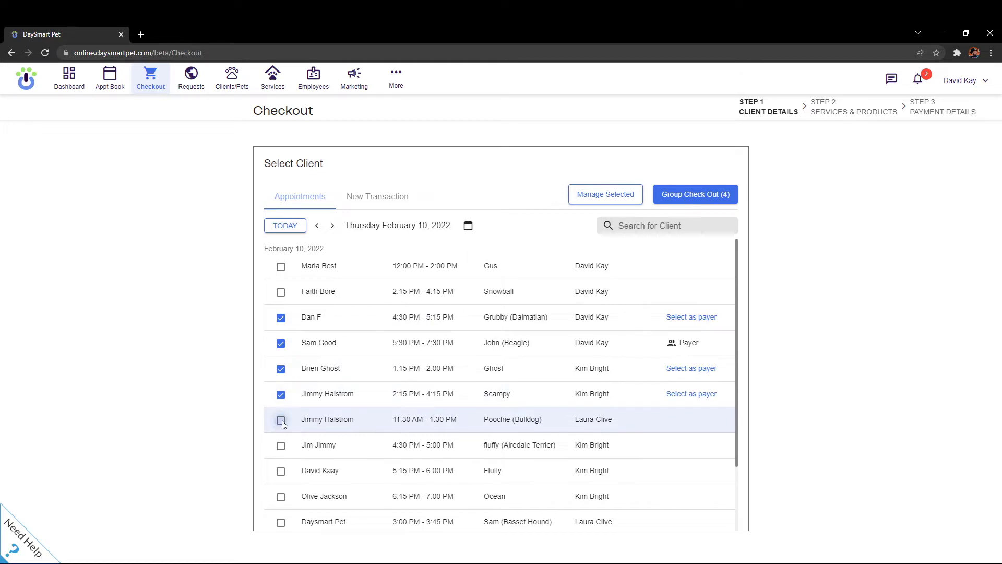
click(282, 421)
click(280, 445)
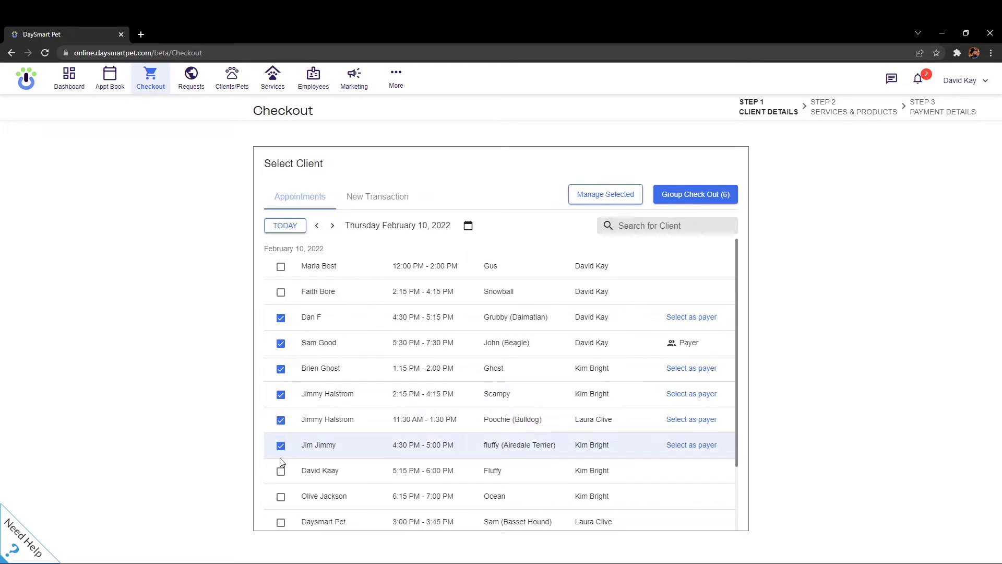
click(281, 473)
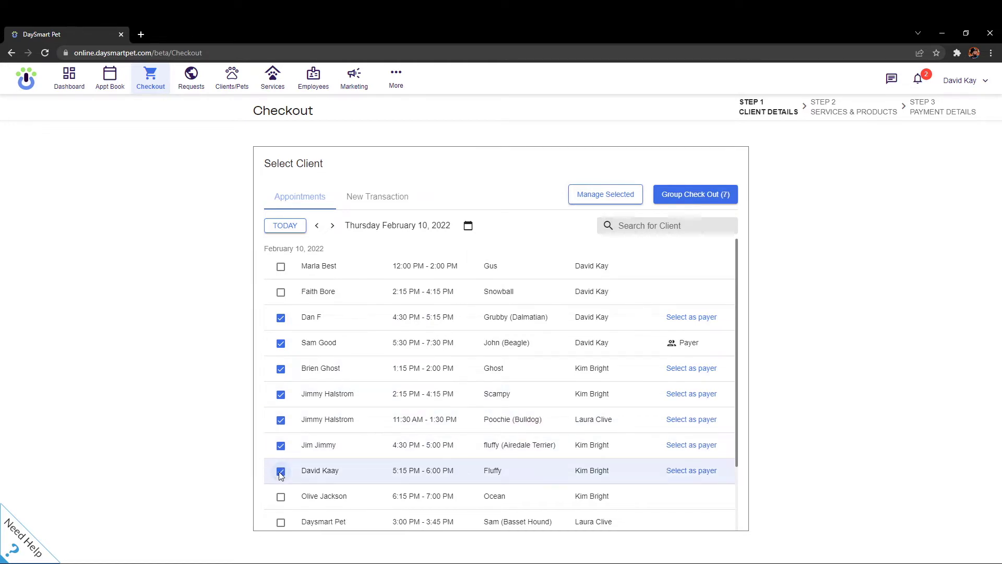
click(280, 472)
click(280, 446)
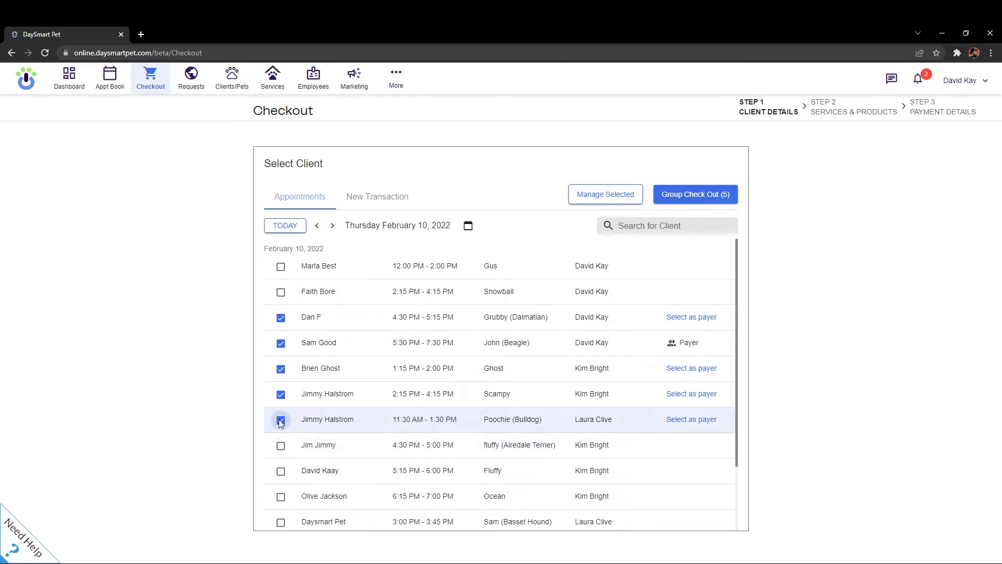
click(281, 420)
click(281, 395)
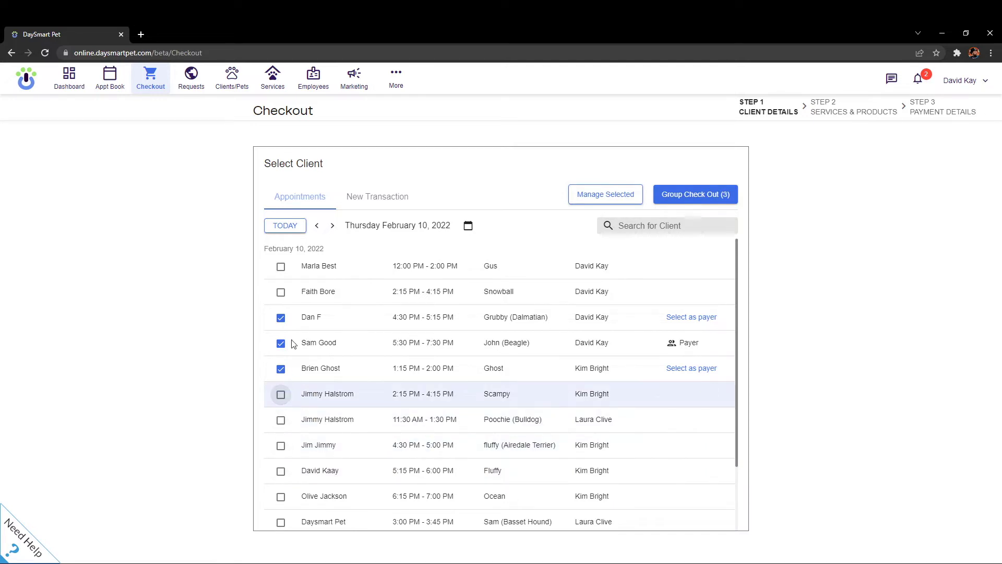
- Start the Group Check Out (3) and scroll through the grouped ticket's services
click(703, 200)
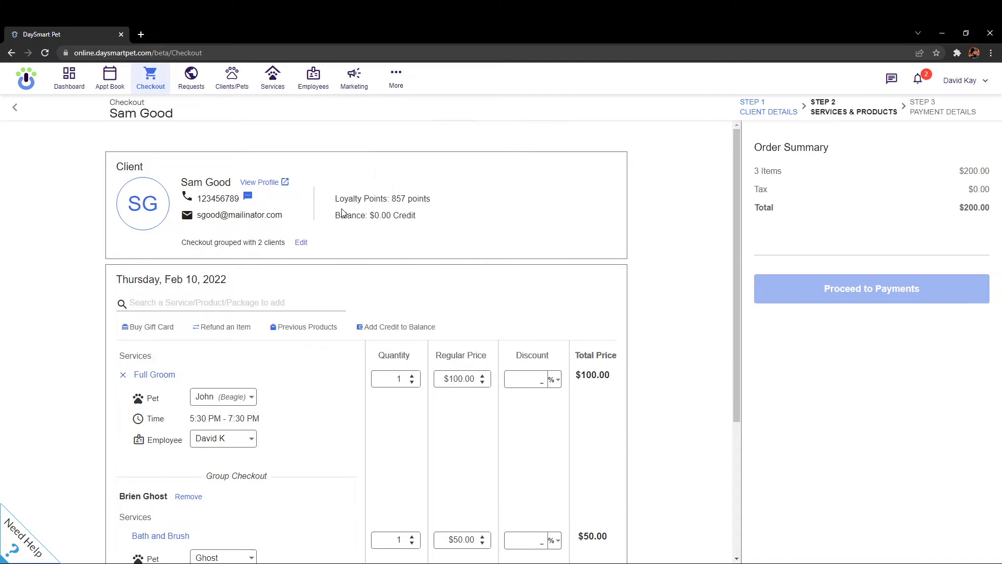
scroll(343, 212, down, 2)
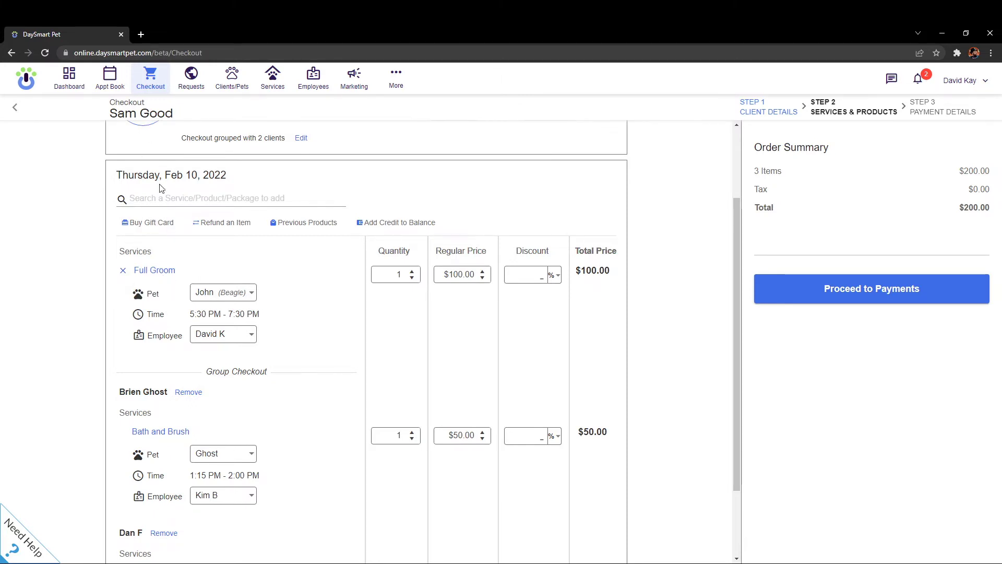
scroll(200, 297, down, 1)
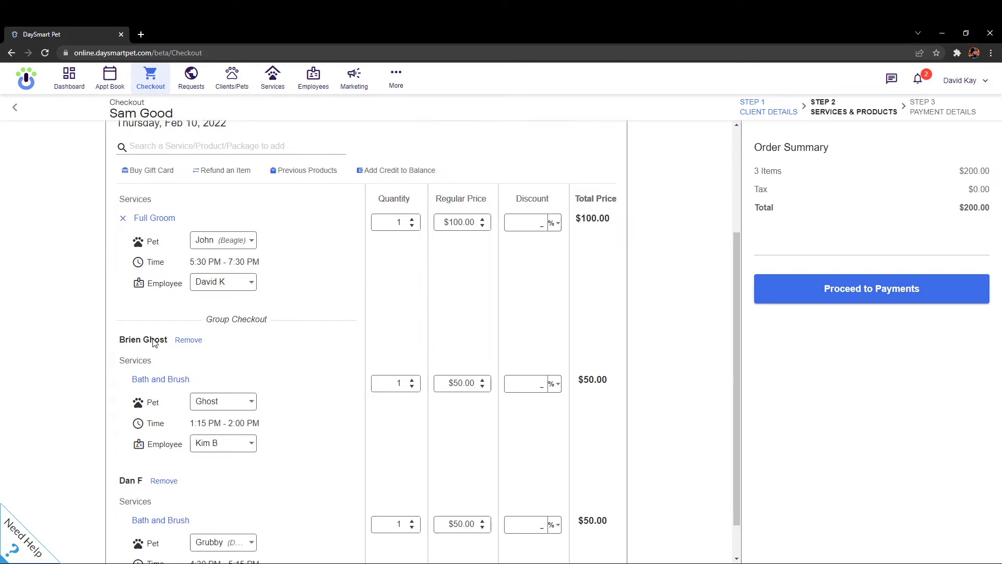
scroll(270, 356, down, 1)
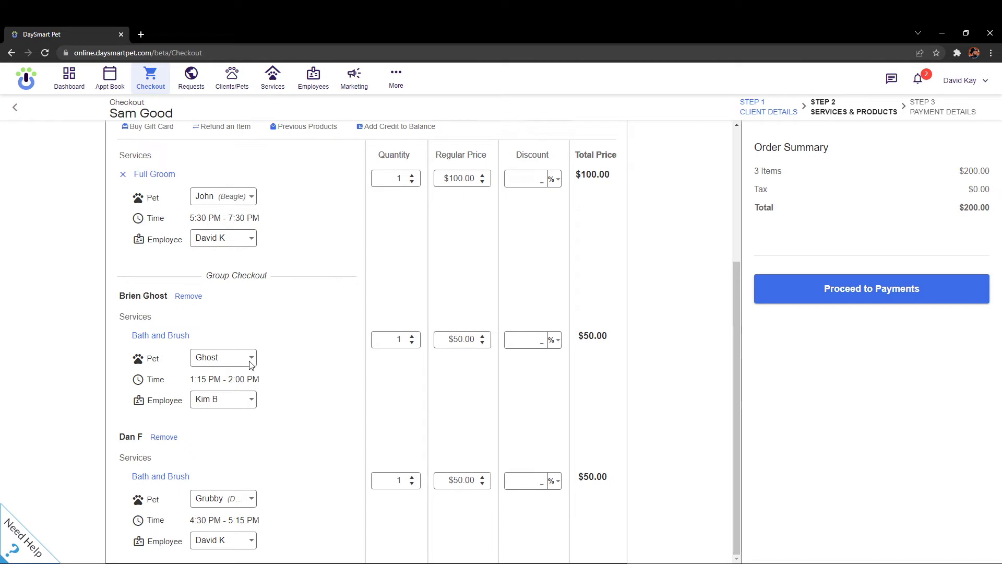
scroll(375, 290, up, 3)
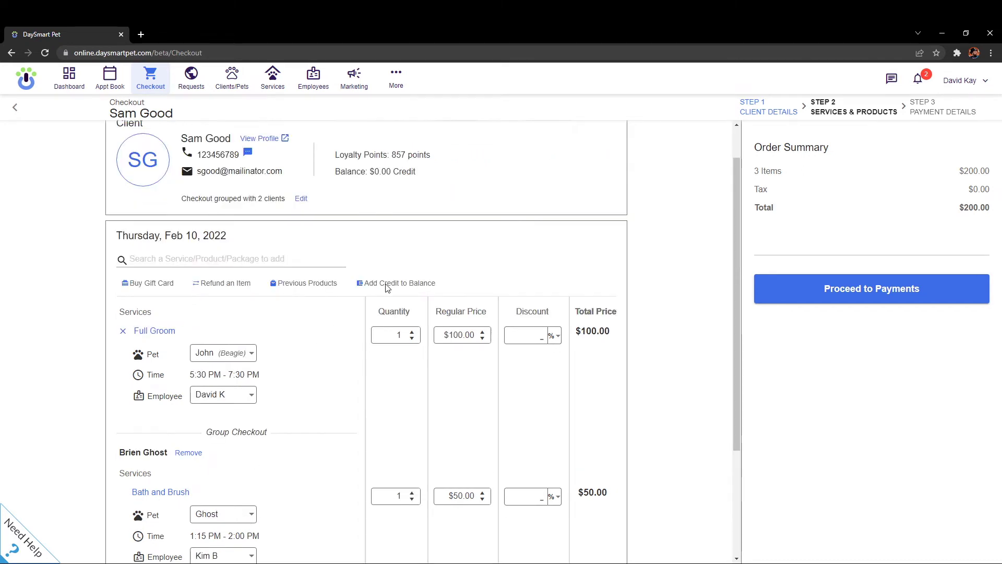
click(472, 335)
click(467, 496)
scroll(450, 454, down, 2)
click(463, 535)
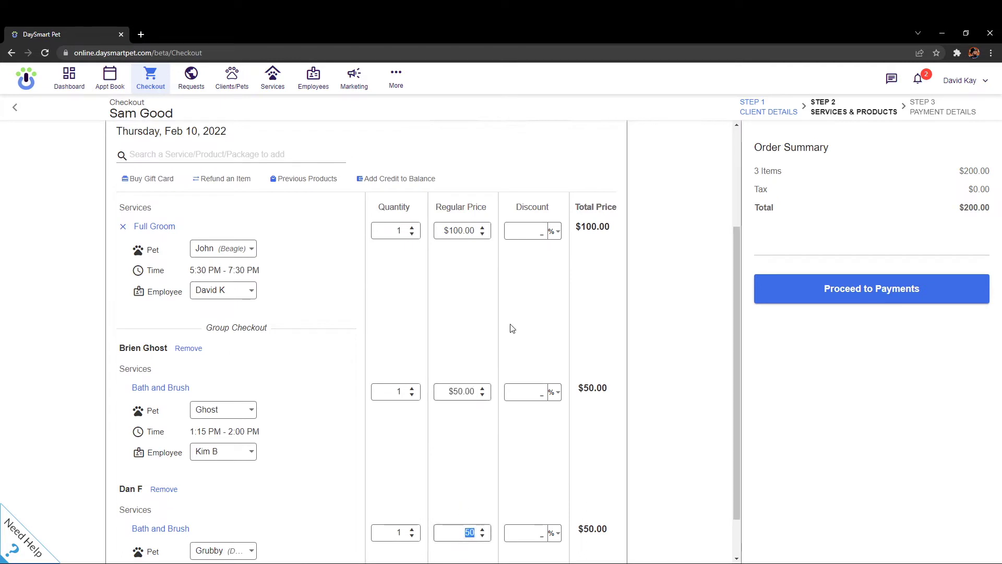
click(543, 238)
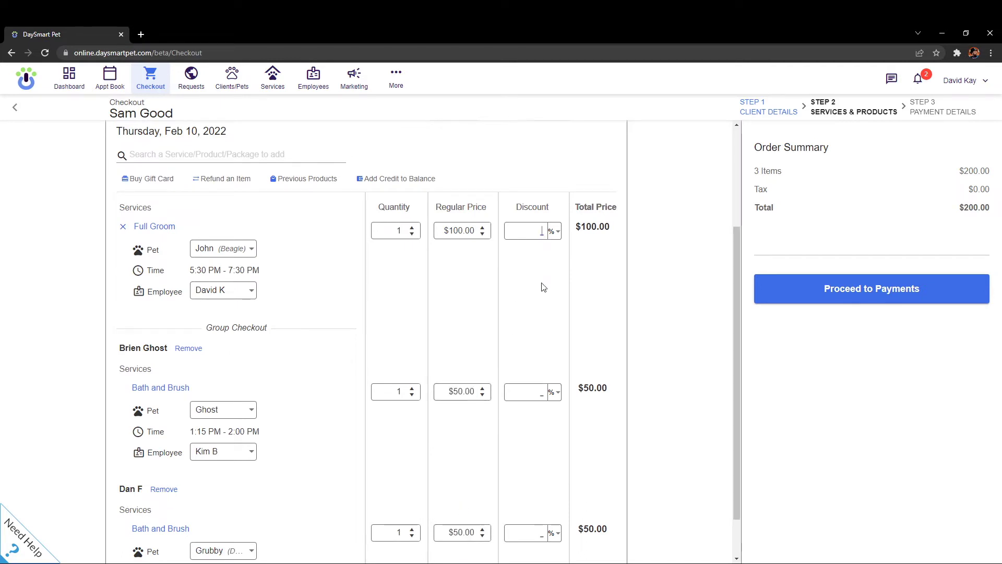
click(543, 393)
- Proceed to payments and confirm the $200.00 subtotal and order total
click(813, 291)
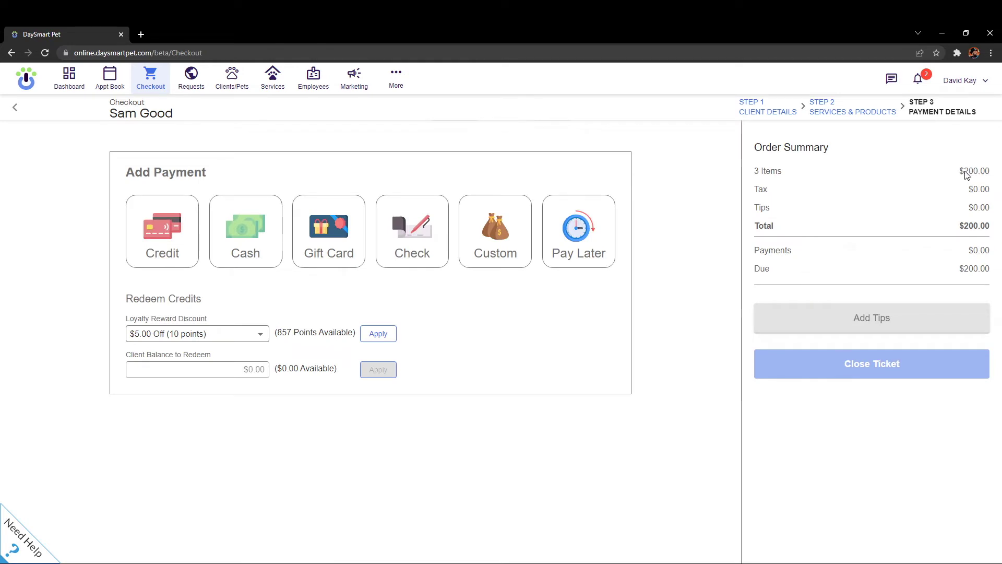
drag(966, 175, 990, 174)
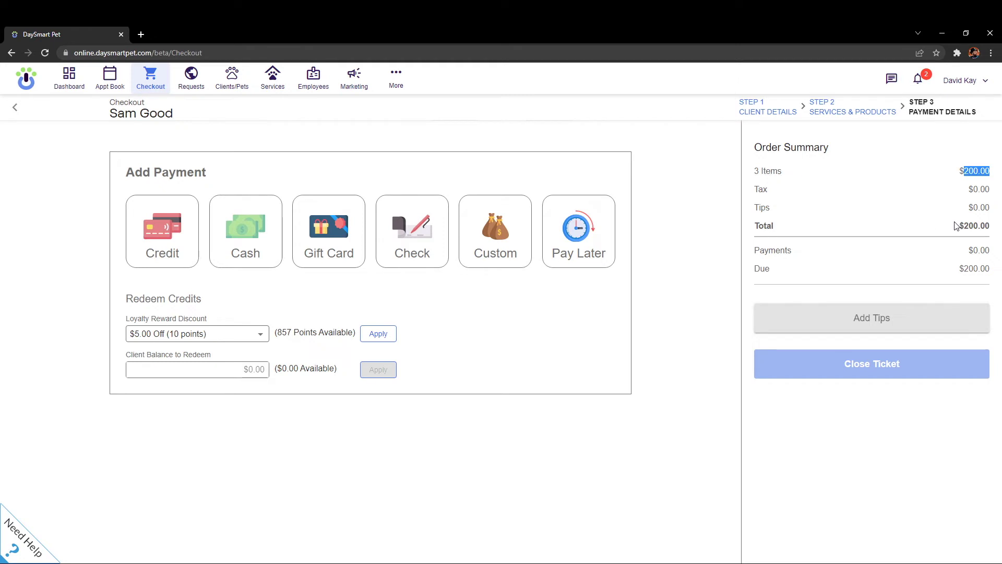
drag(964, 226, 991, 229)
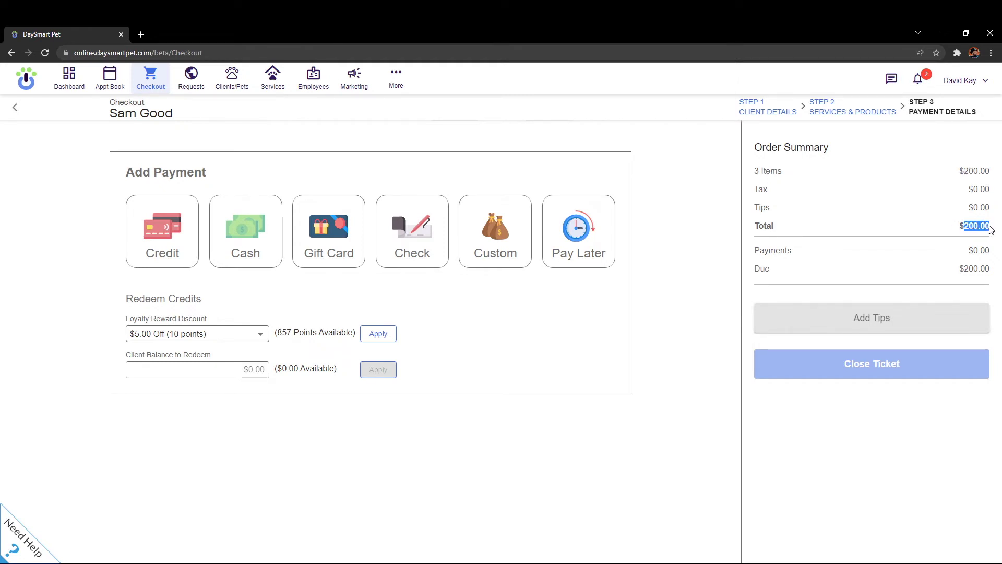
- Pay the full $200.00 in cash and confirm the recorded payment
click(250, 239)
click(214, 225)
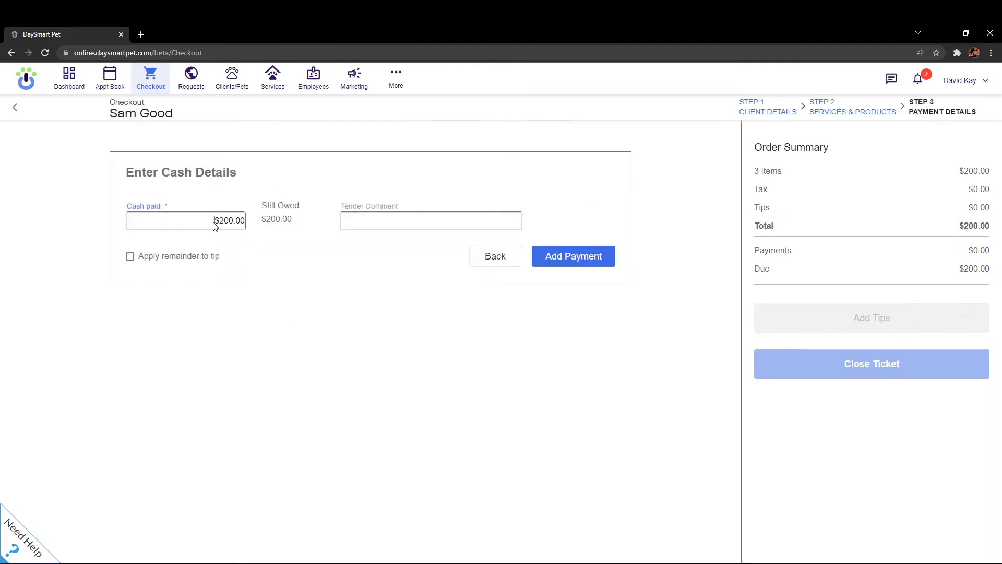
drag(214, 224, 257, 229)
click(558, 263)
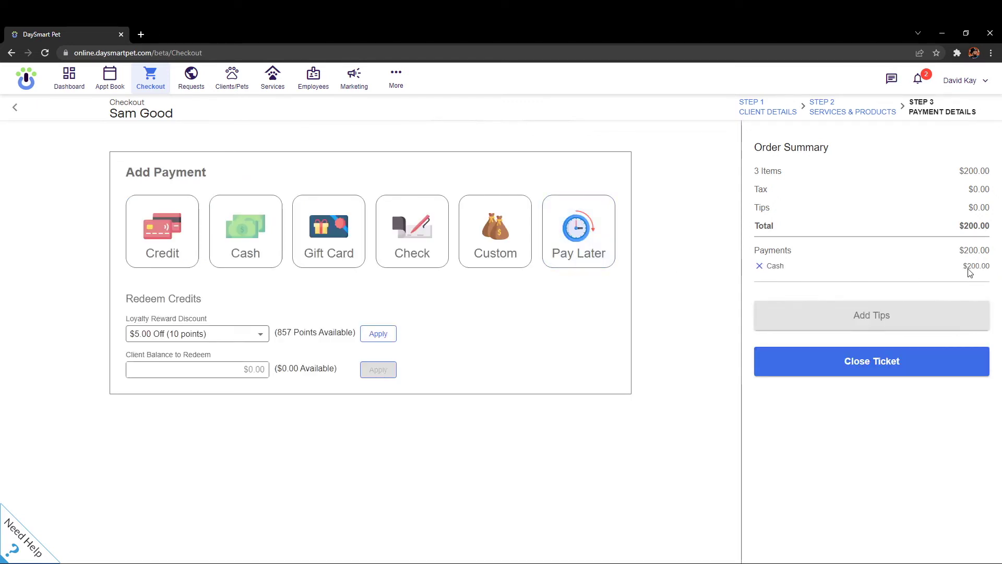
drag(986, 268, 967, 267)
- Close the paid ticket and skip the receipt
click(847, 362)
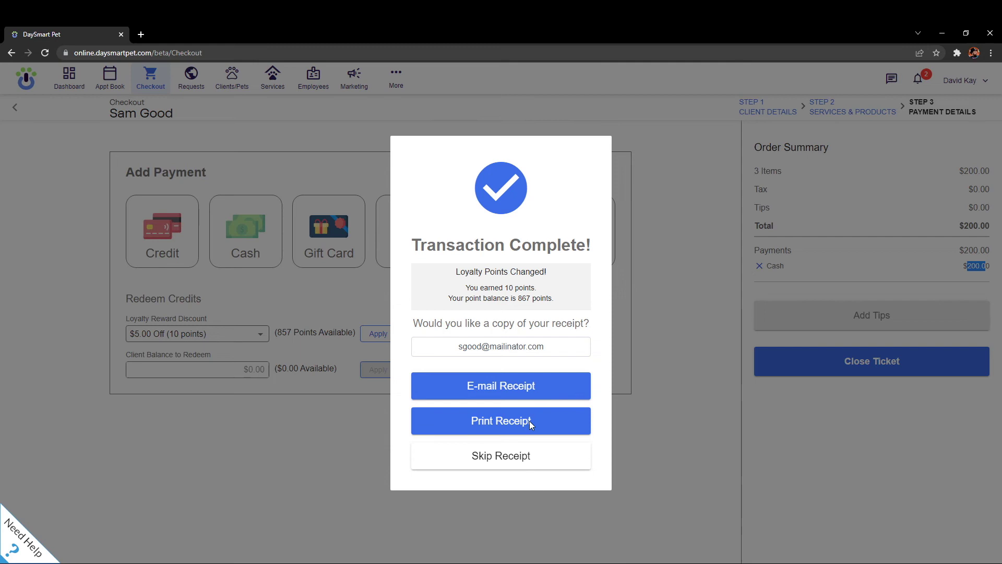
click(495, 457)
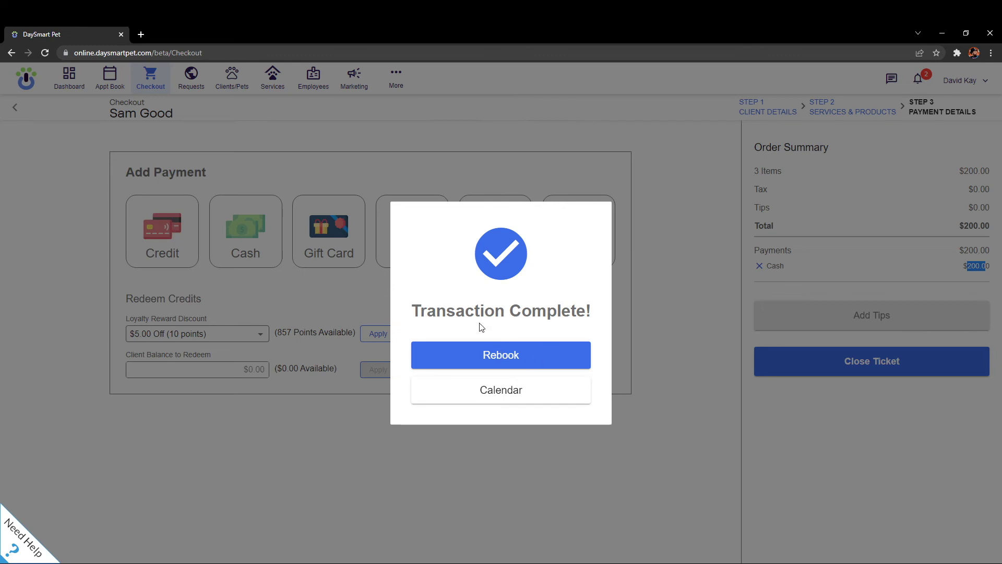
- Go back to the February 10 calendar and scroll to see Grubby, John and Ghost checked out
click(492, 396)
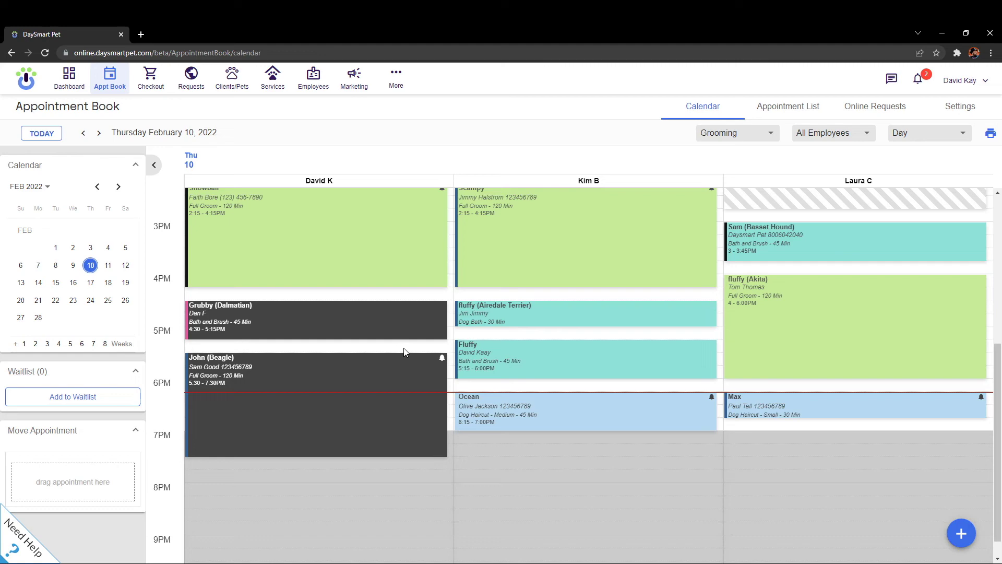
scroll(588, 337, up, 3)
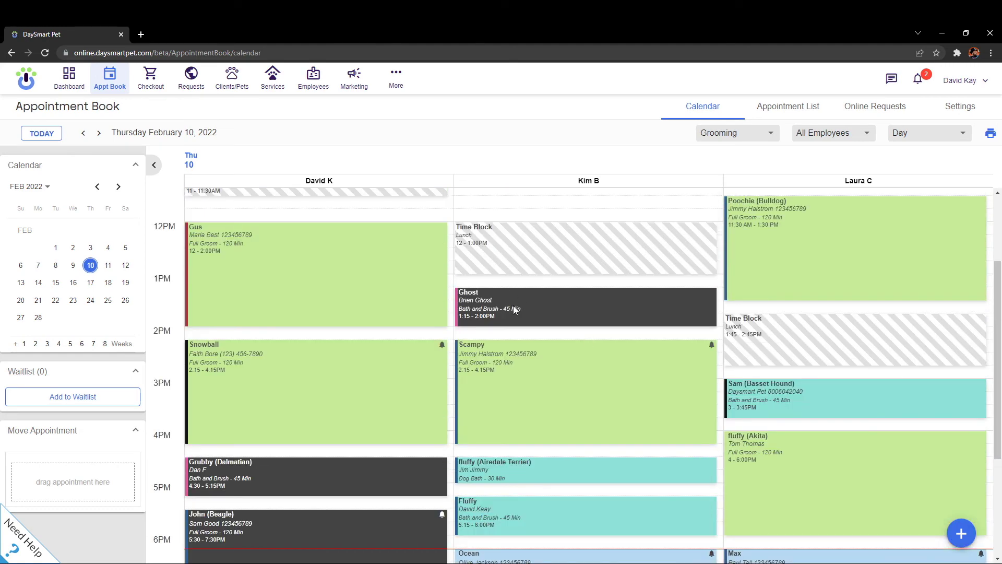
scroll(588, 337, down, 2)
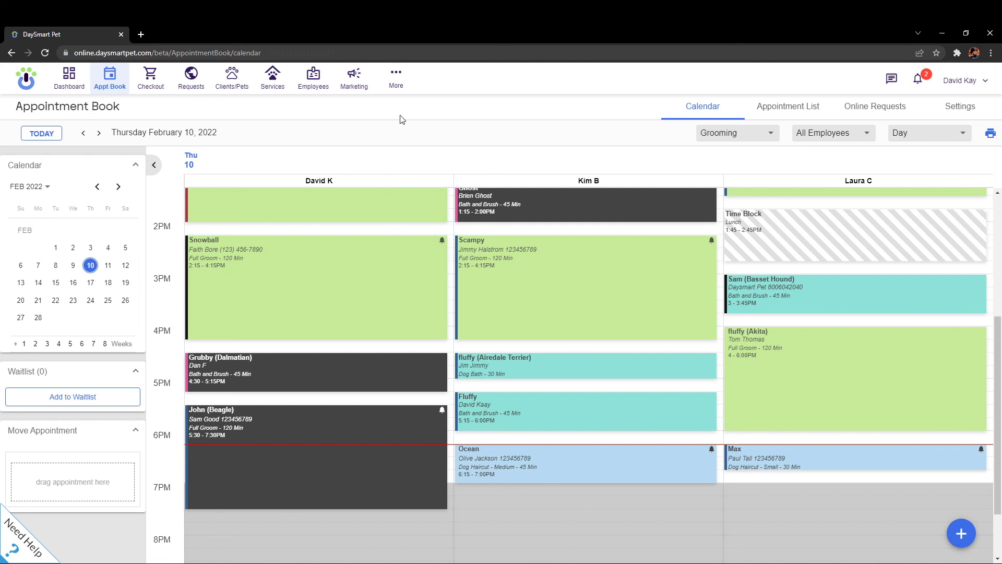
- Go to More > Settings and expand the Support section in the sidebar
click(403, 85)
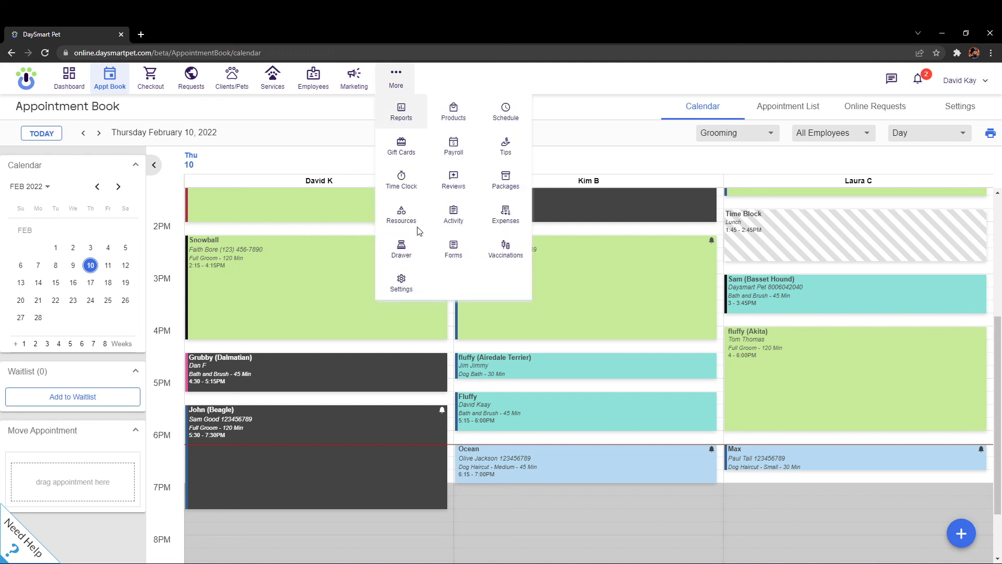
click(412, 281)
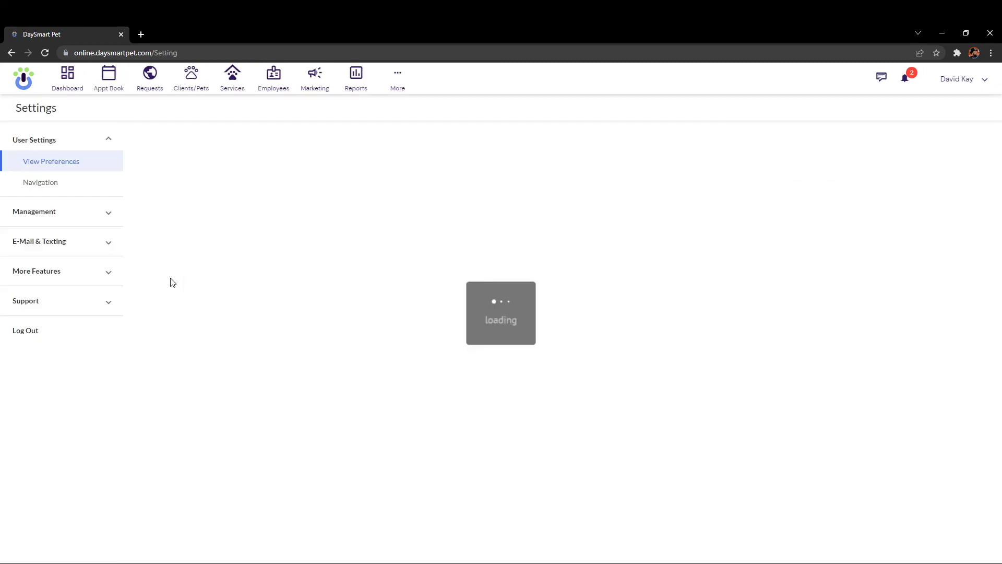
click(67, 301)
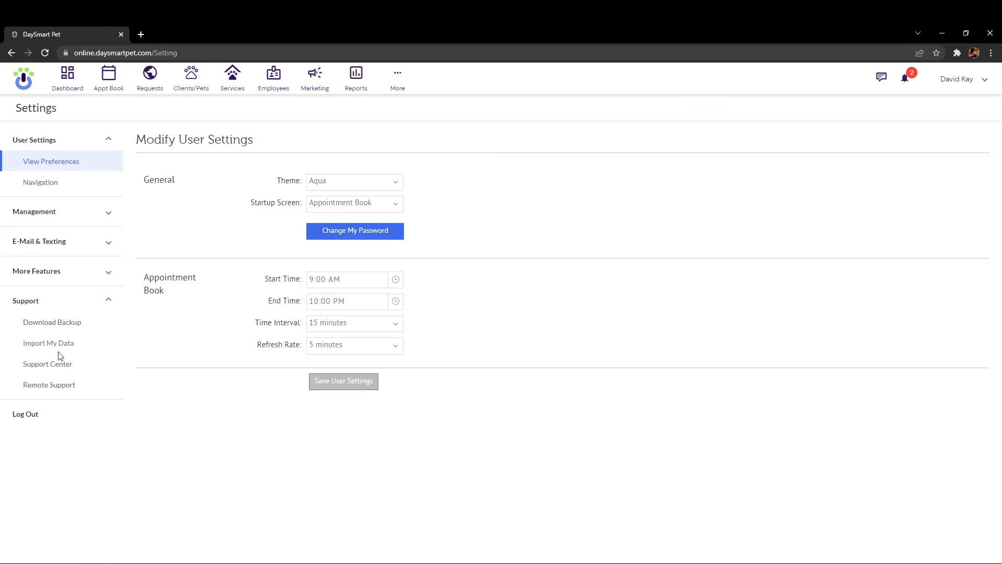